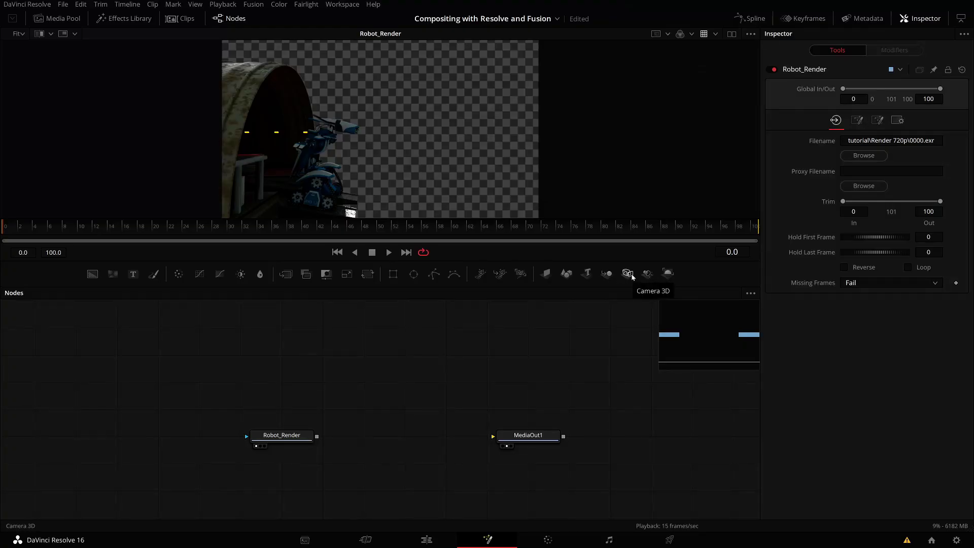
Step: Add a Camera 3D node and start importing a camera from a scene file
click(629, 274)
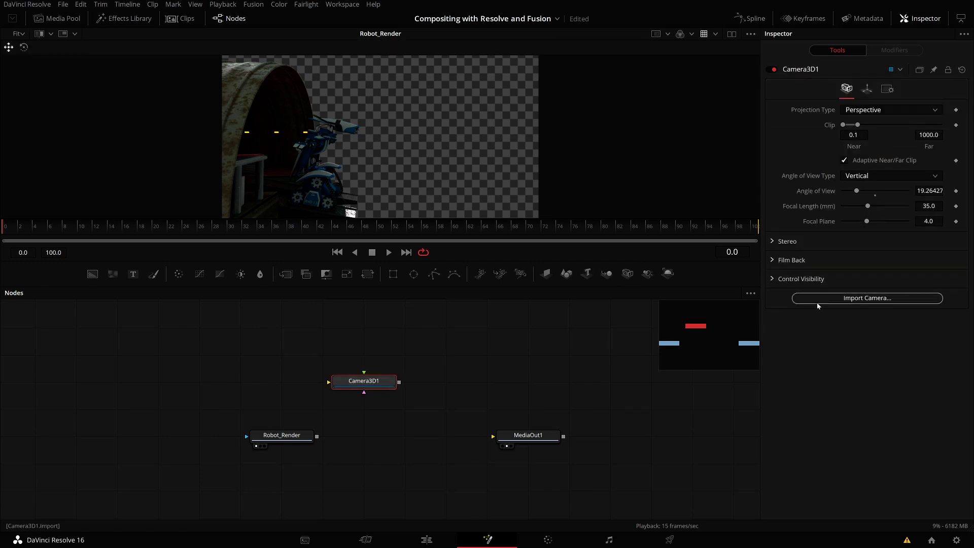
click(870, 300)
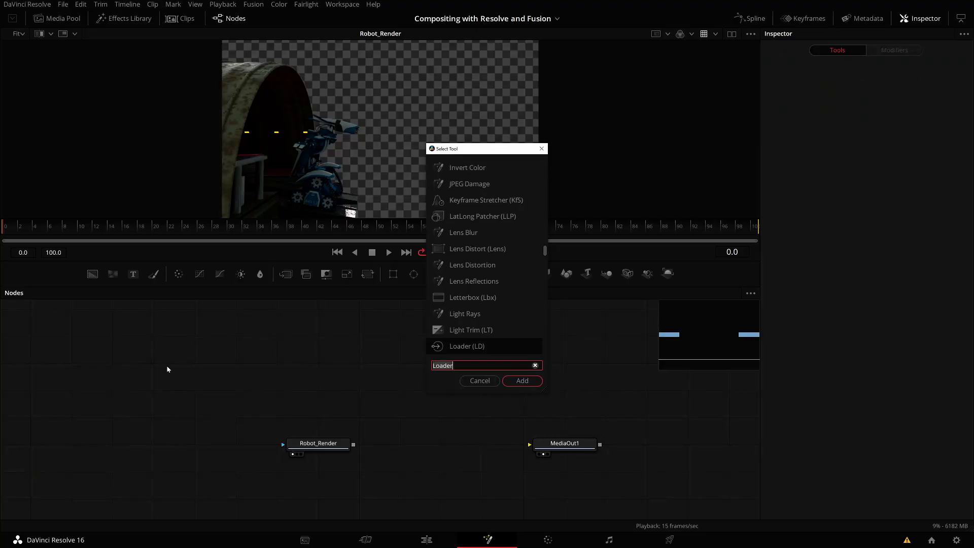
Step: Search the tools for 'fb' and add an FBX Mesh 3D node to the tree
text(fbx)
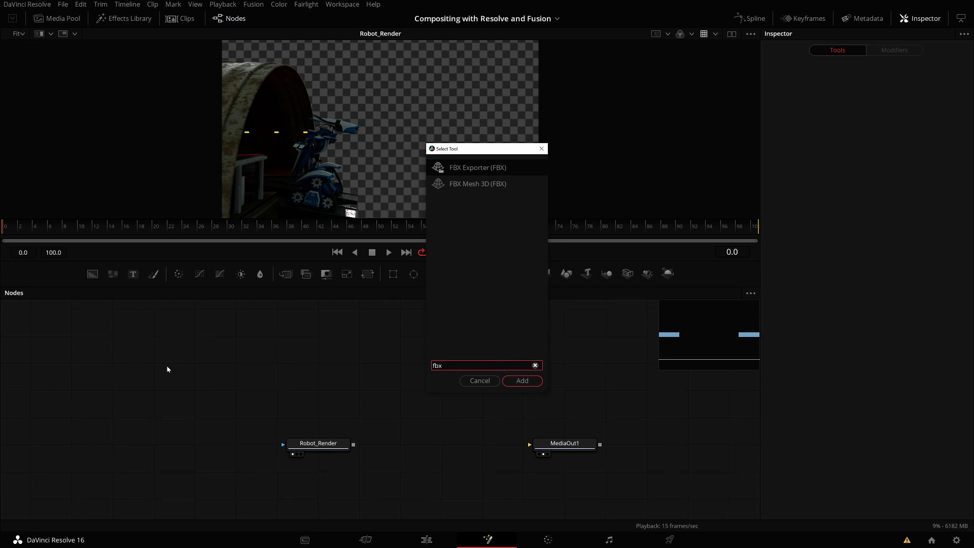
key(Down)
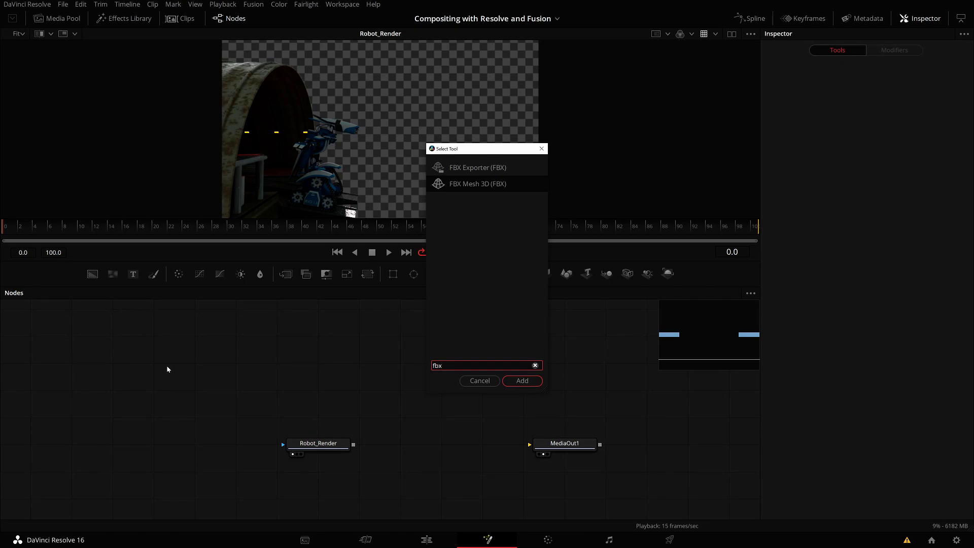
key(Up)
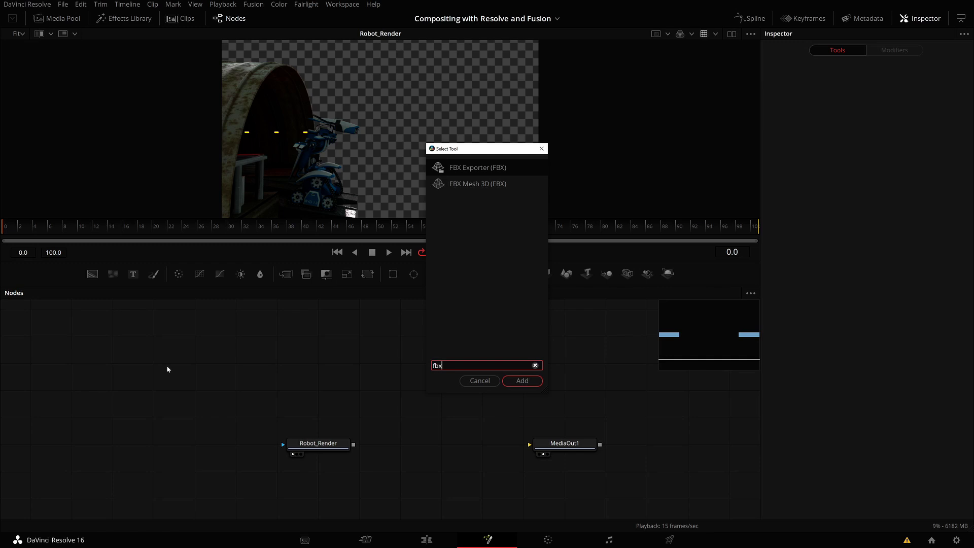
key(Down)
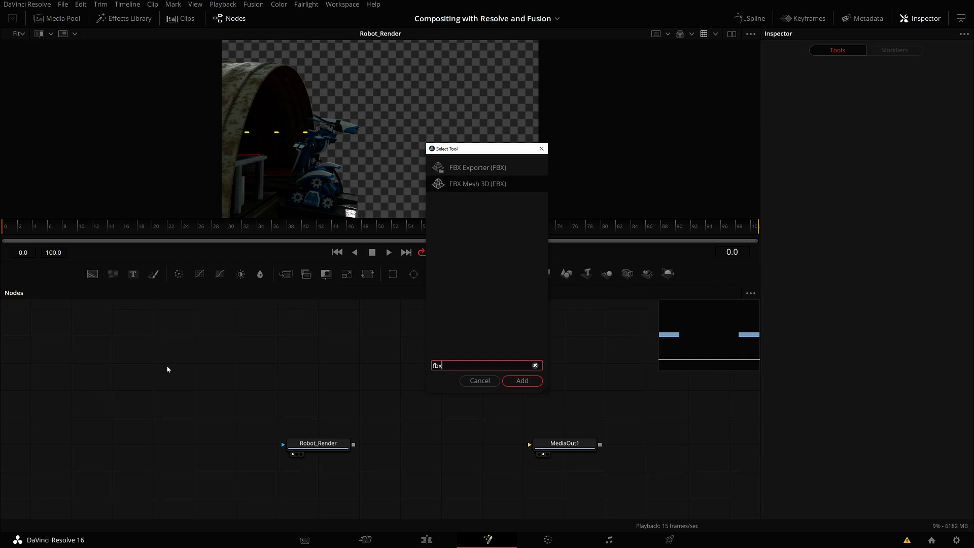
key(Return)
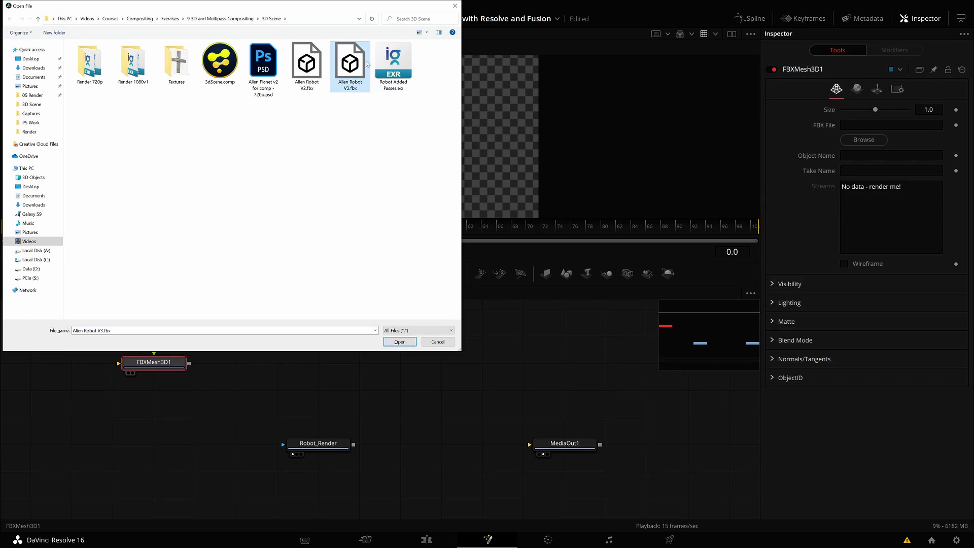
Step: Load Alien Robot V3.fbx into FBXMesh3D1 and view the robot scene lit from a low angle
click(400, 344)
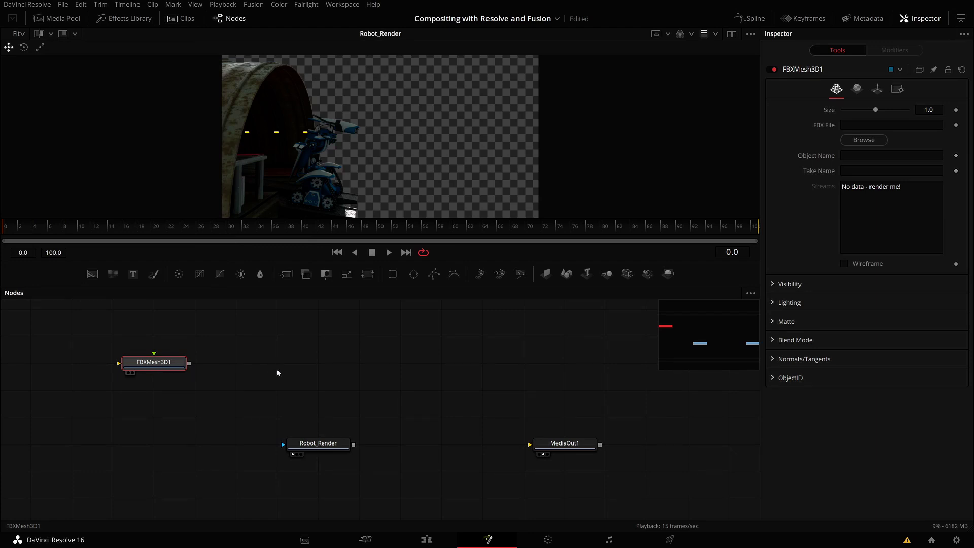
key(1)
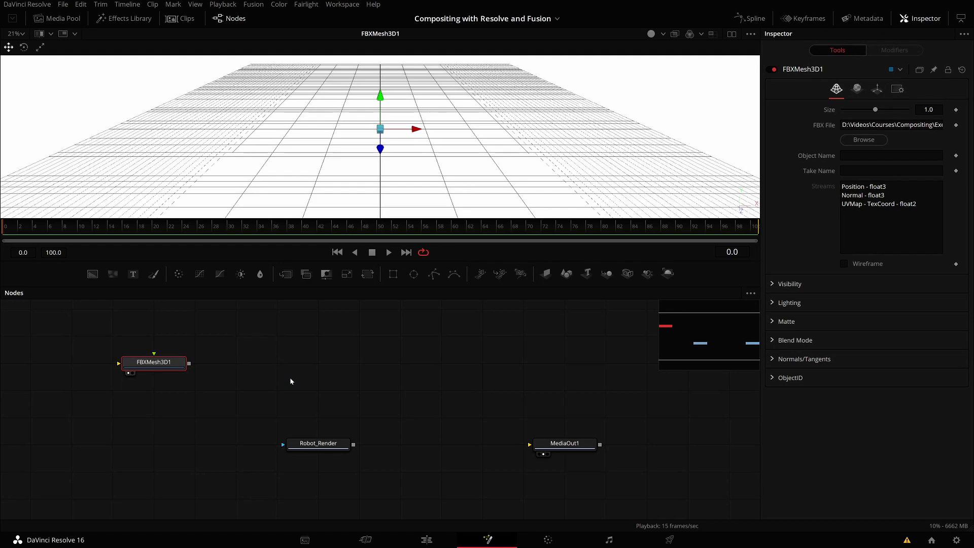
scroll(294, 122, down, 3)
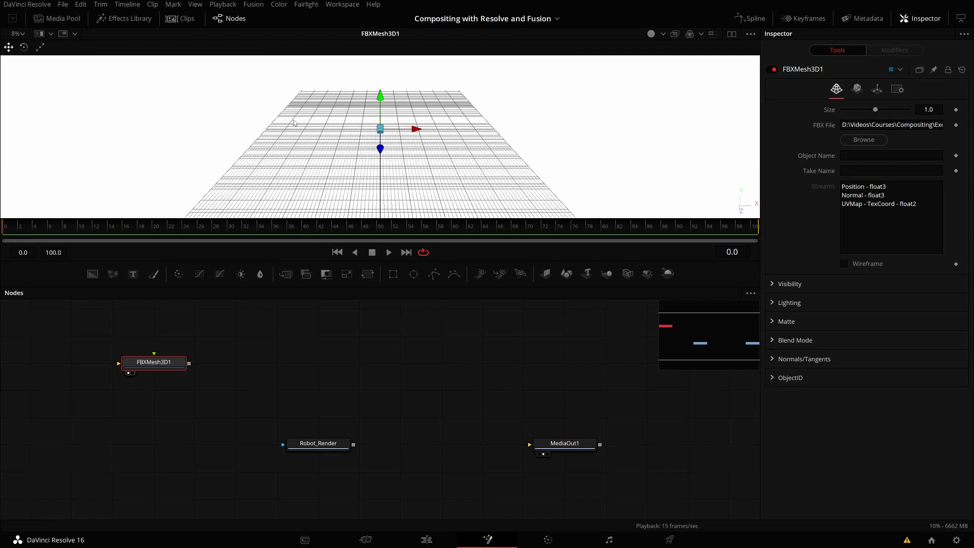
scroll(297, 120, down, 5)
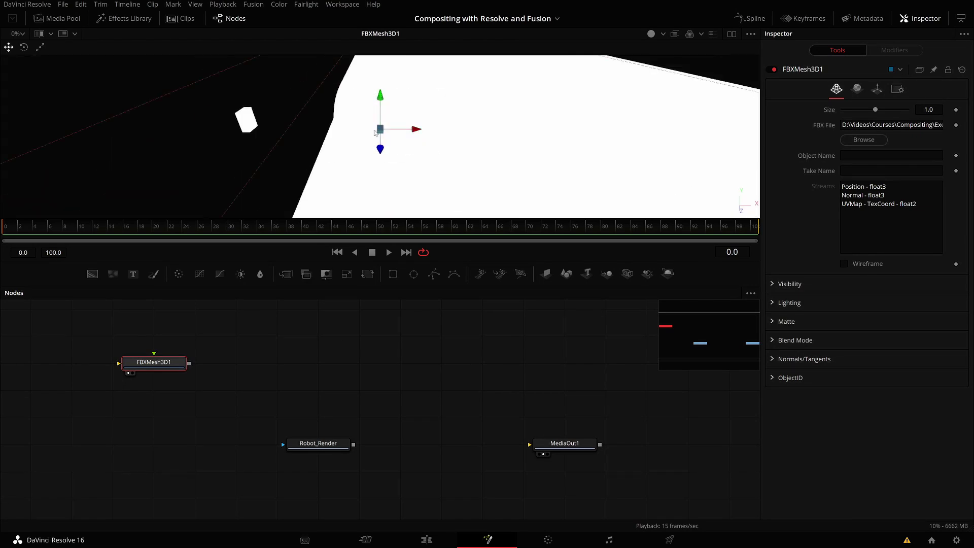
scroll(375, 133, down, 3)
scroll(376, 133, up, 4)
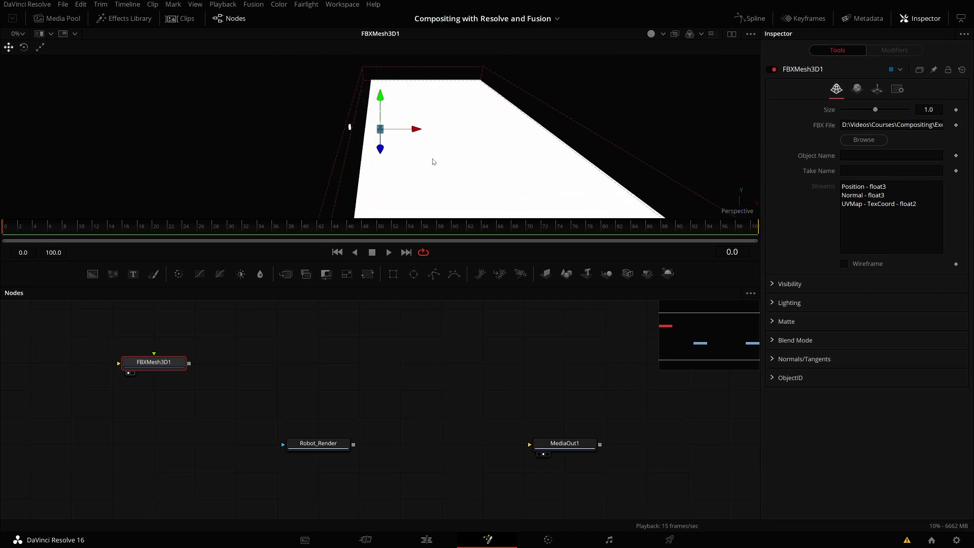
drag(434, 162, 482, 156)
click(651, 33)
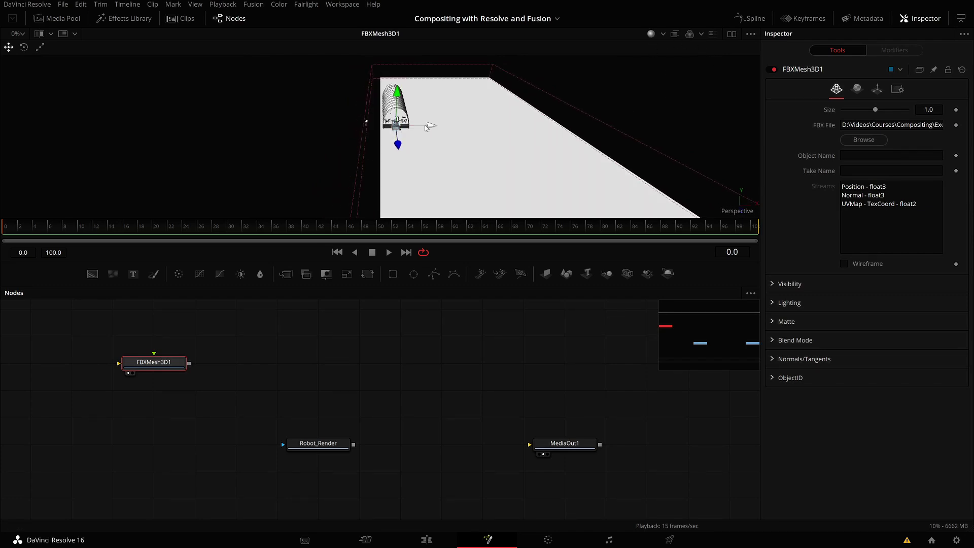
mouse_move(427, 127)
mouse_down()
mouse_move(506, 103)
mouse_move(425, 129)
mouse_up()
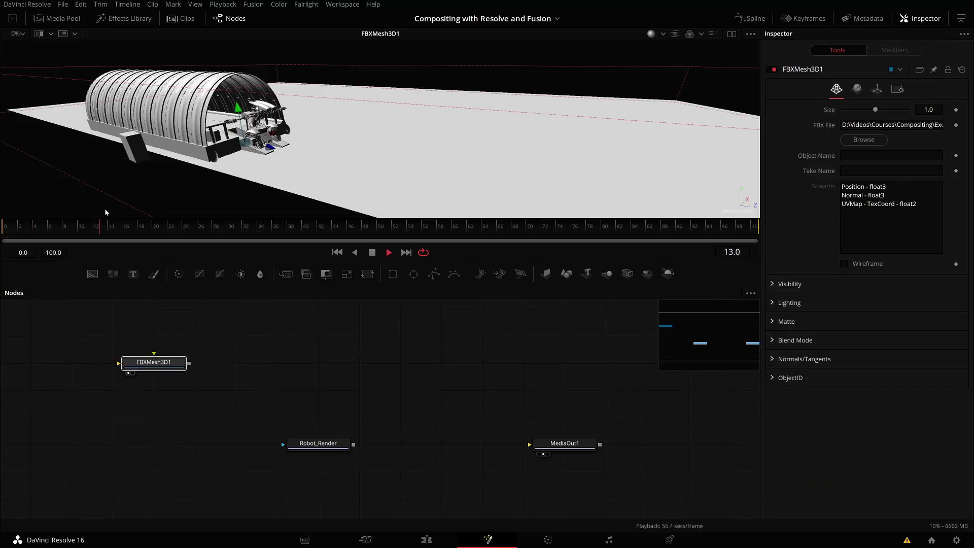
Step: Return the playhead to frame 0 and delete the FBXMesh3D1 node
drag(86, 234, 1, 234)
drag(295, 325, 115, 399)
key(Delete)
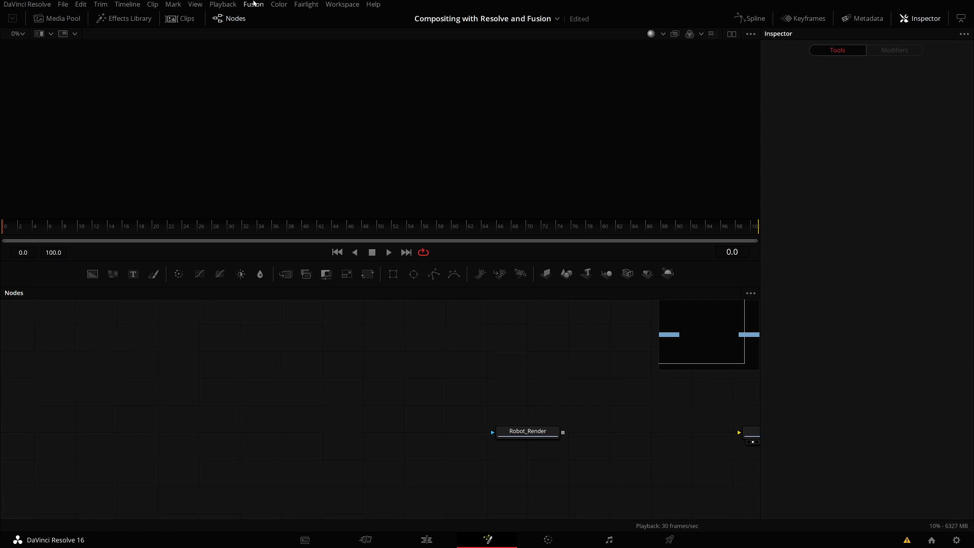
Step: Import Alien Robot V3.fbx as an FBX scene, listing all file types in the folder
click(254, 4)
mouse_move(259, 60)
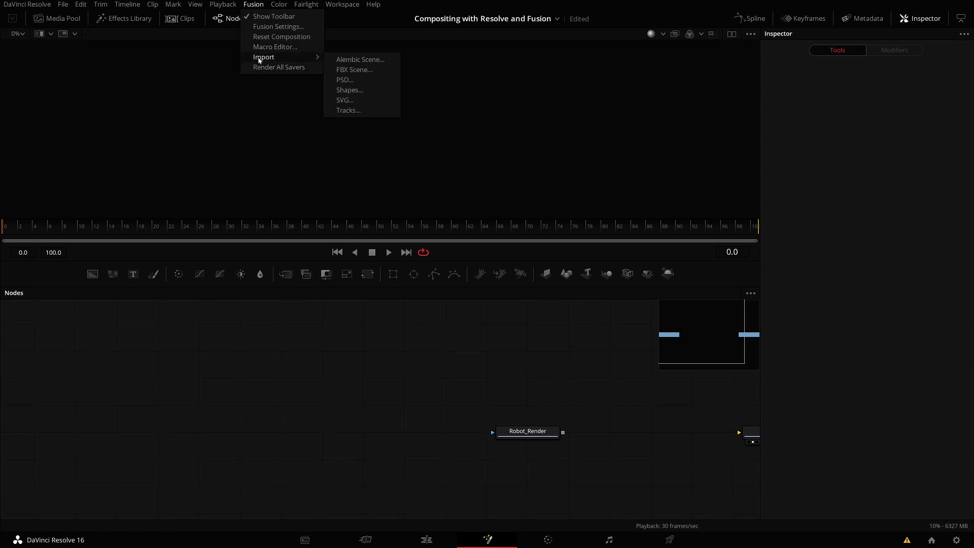
click(343, 72)
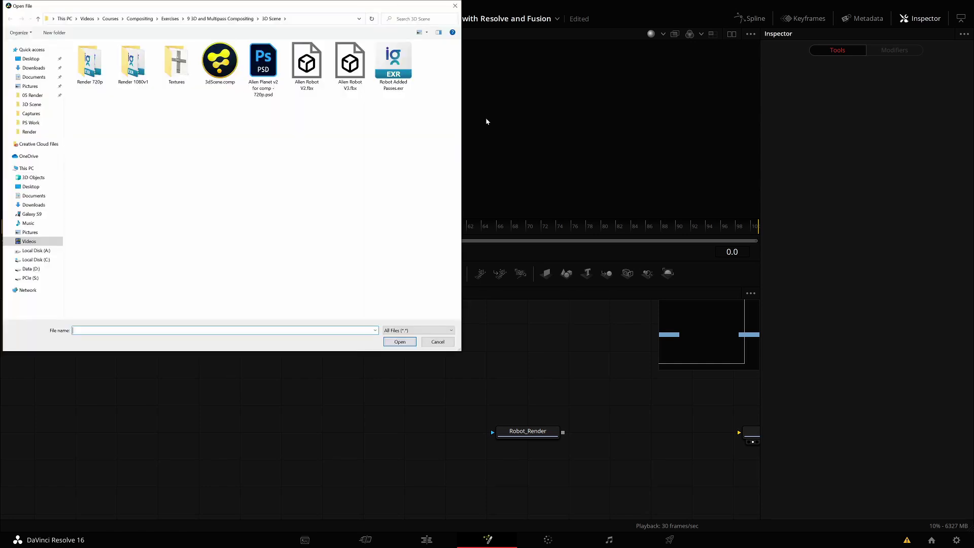
click(421, 331)
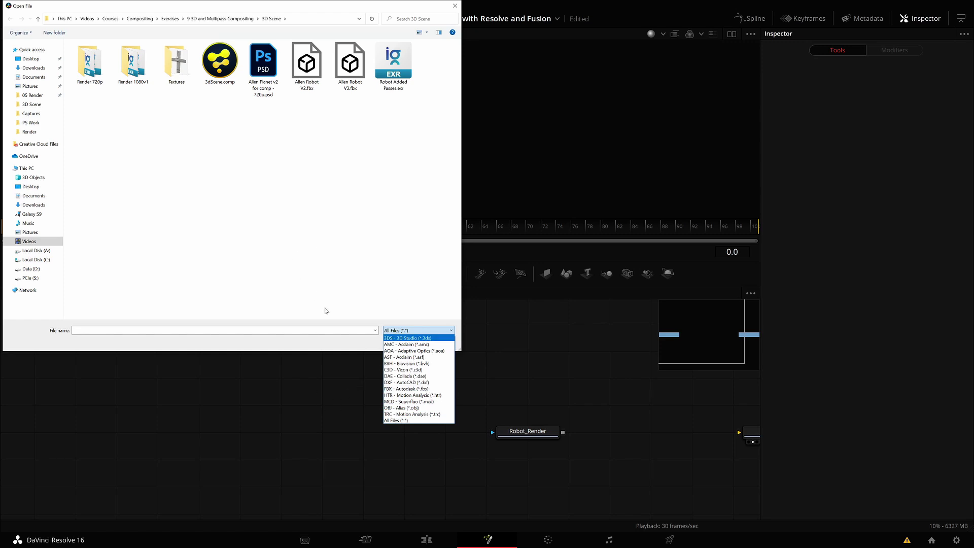
click(294, 225)
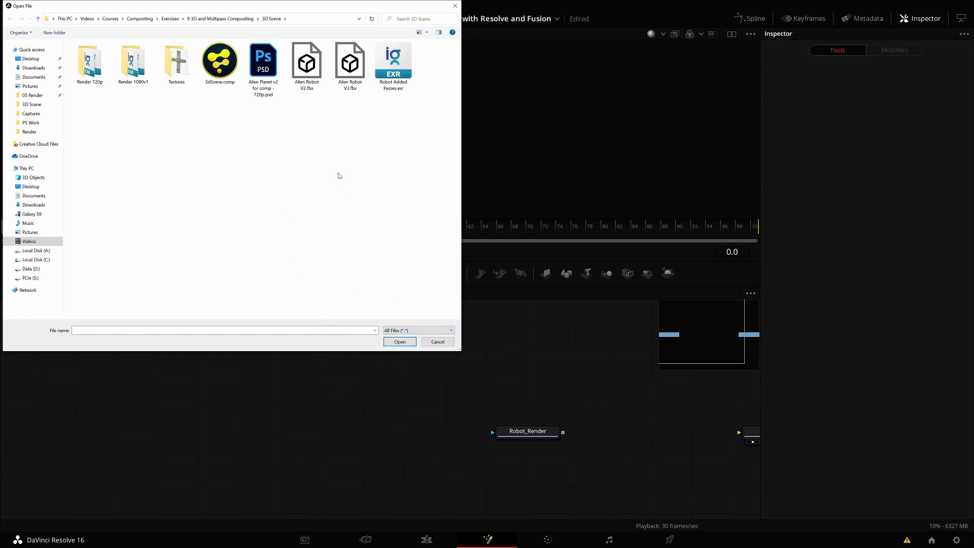
click(350, 65)
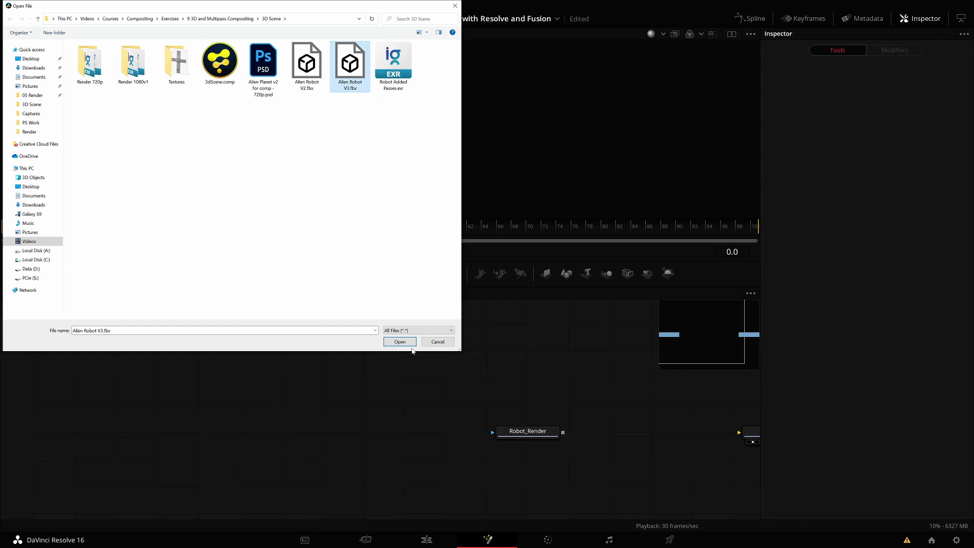
click(406, 342)
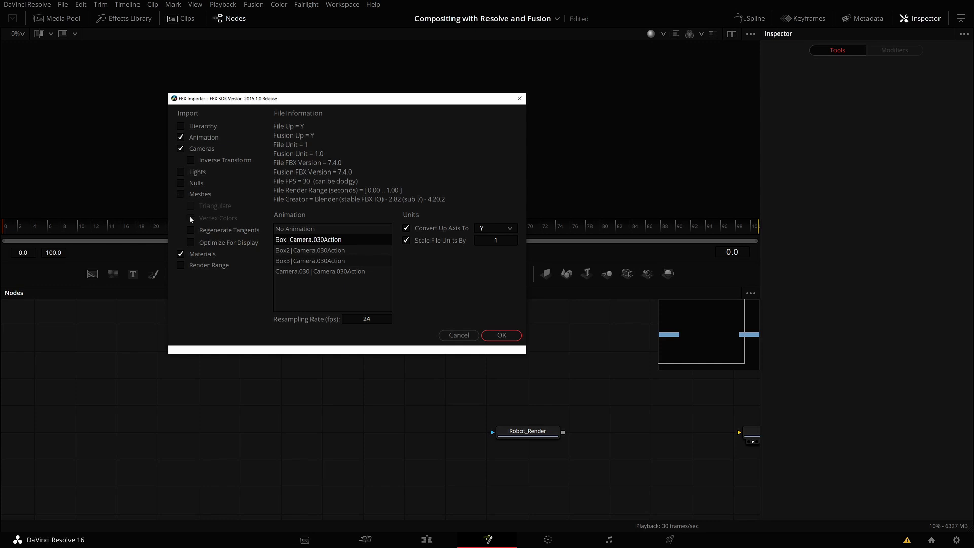
Step: Import without materials, using the Camera.030|Camera.030Action take at a 30 resampling rate
click(180, 254)
click(286, 253)
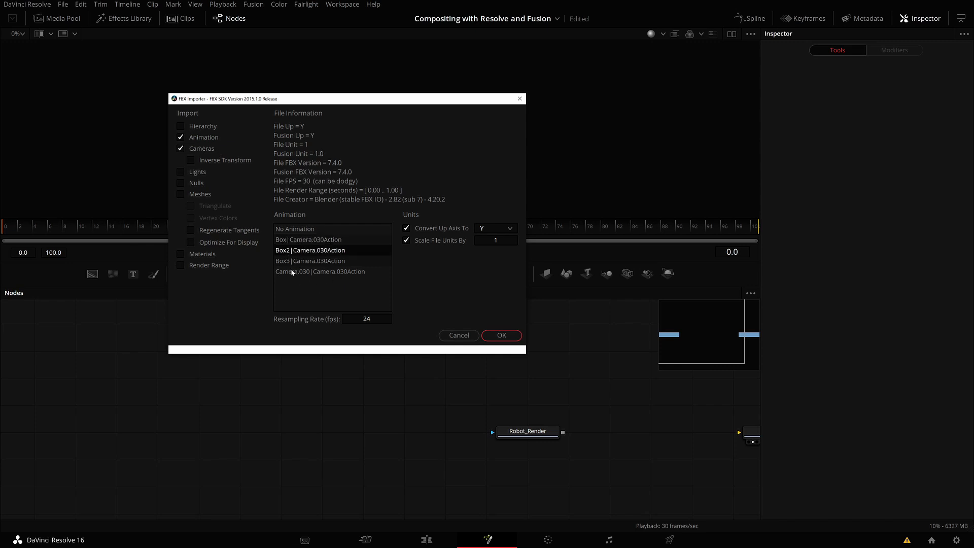
click(294, 270)
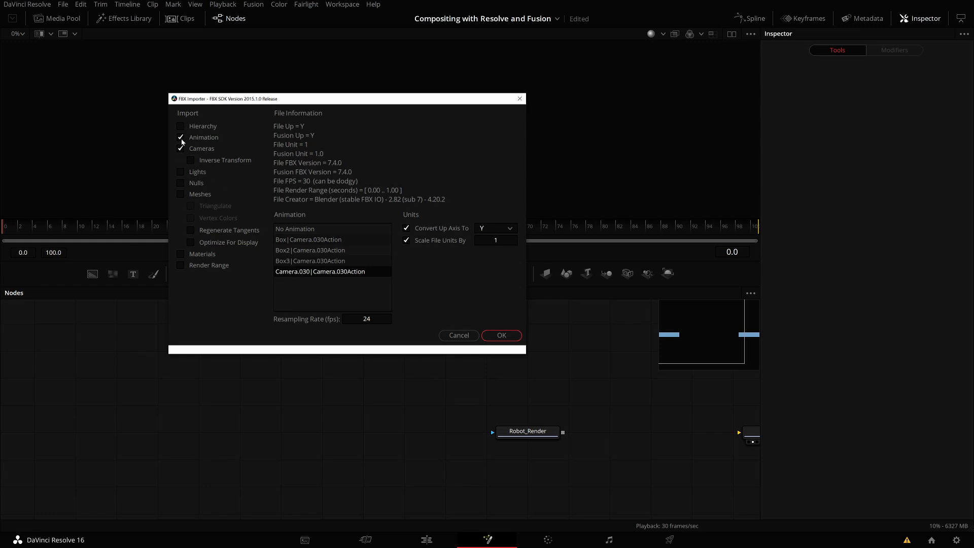
click(370, 318)
text(30)
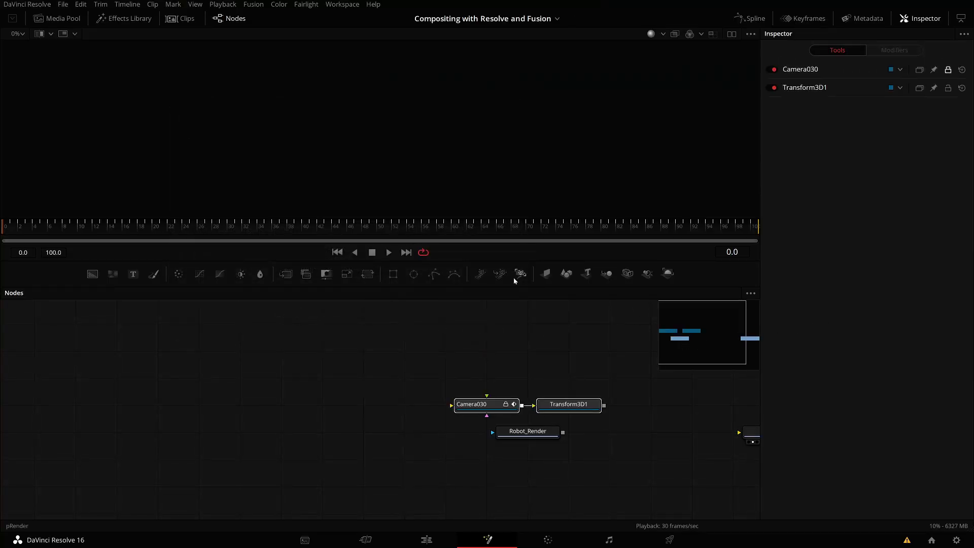
Step: Move the imported nodes above Robot_Render and delete the Transform3D1 node
drag(234, 381, 233, 353)
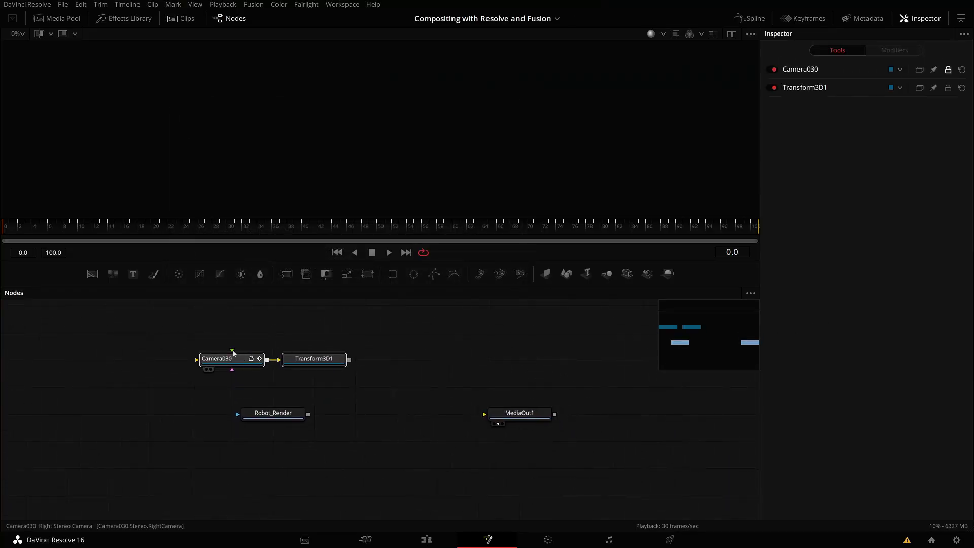
click(370, 392)
click(317, 360)
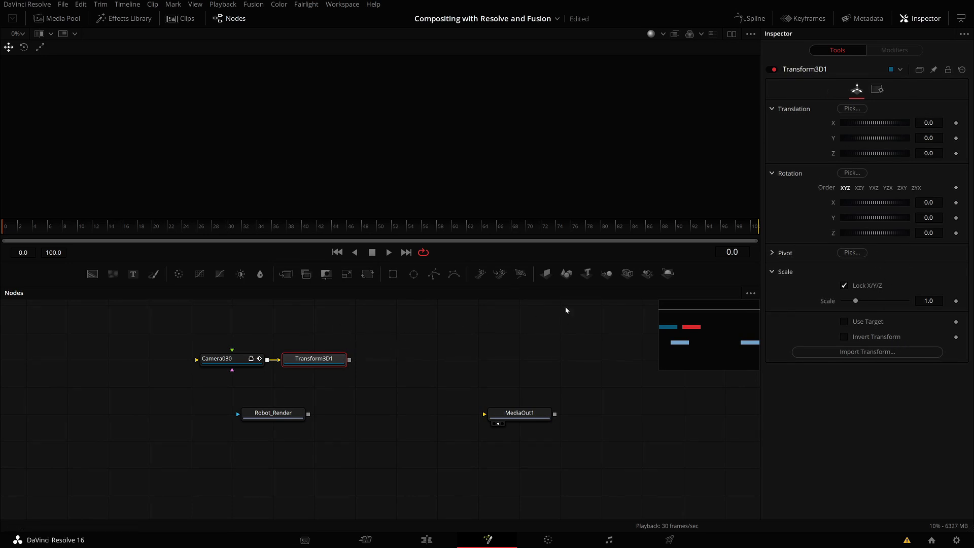
drag(397, 376, 329, 362)
key(Delete)
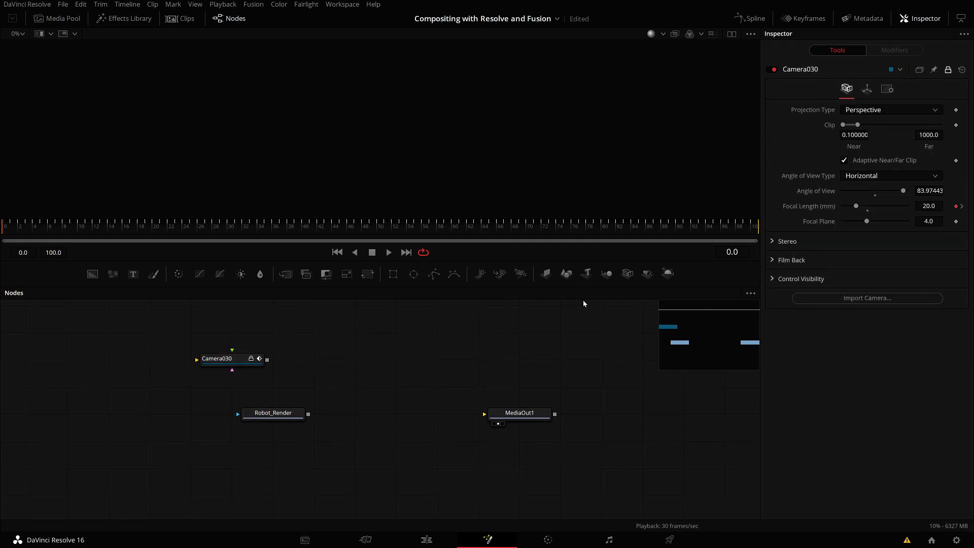
Step: Add Merge3D1 and Renderer3D1 below Camera030 and connect Camera030's output into Merge3D1
click(607, 275)
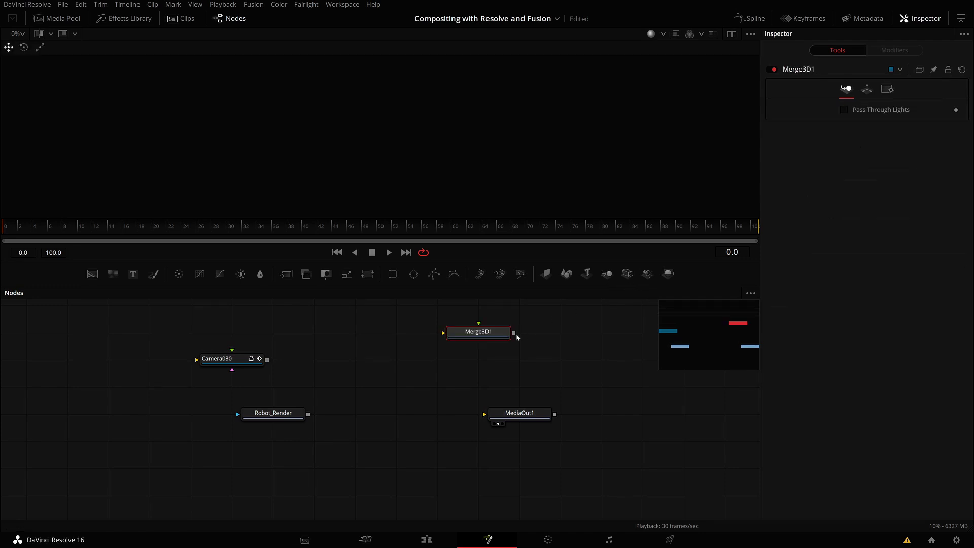
drag(488, 332, 363, 387)
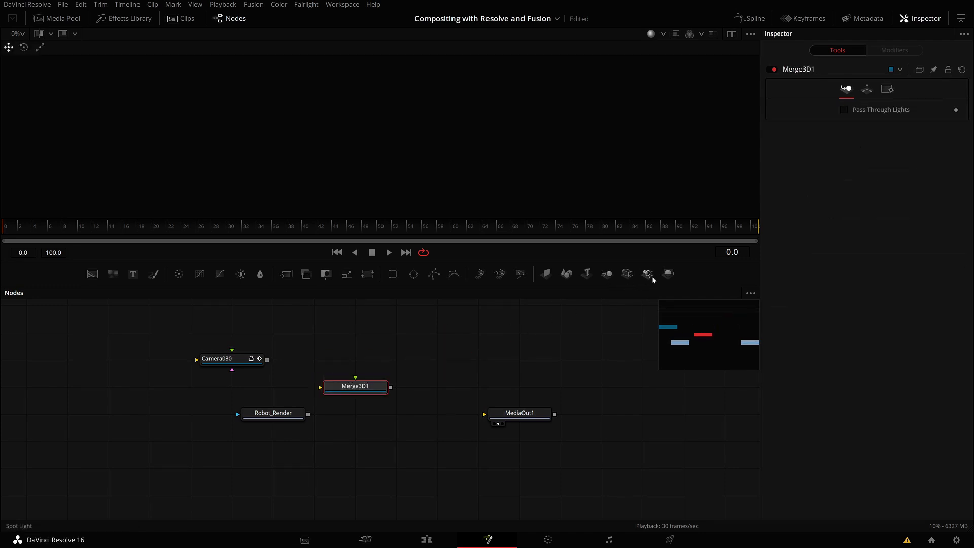
click(668, 274)
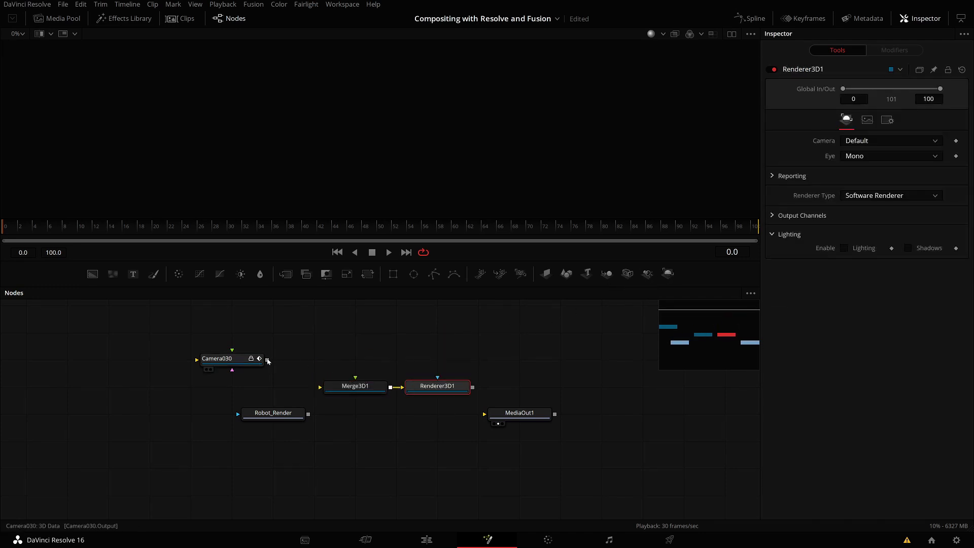
drag(268, 361, 234, 388)
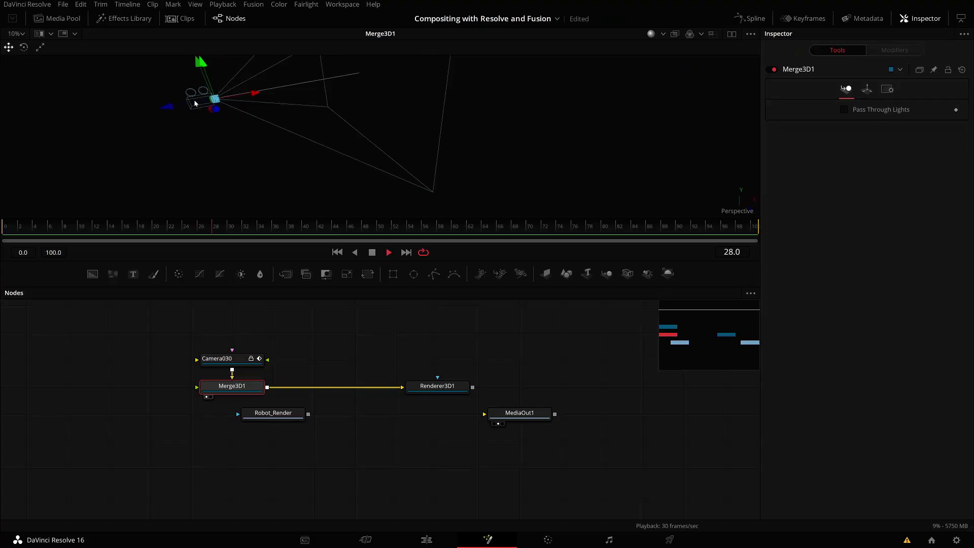
key(ctrl+f)
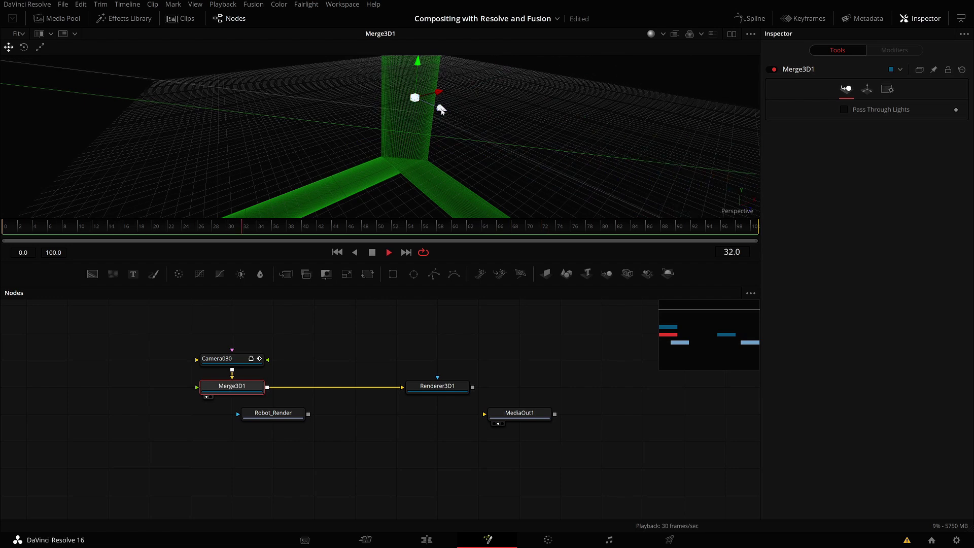
scroll(399, 148, down, 6)
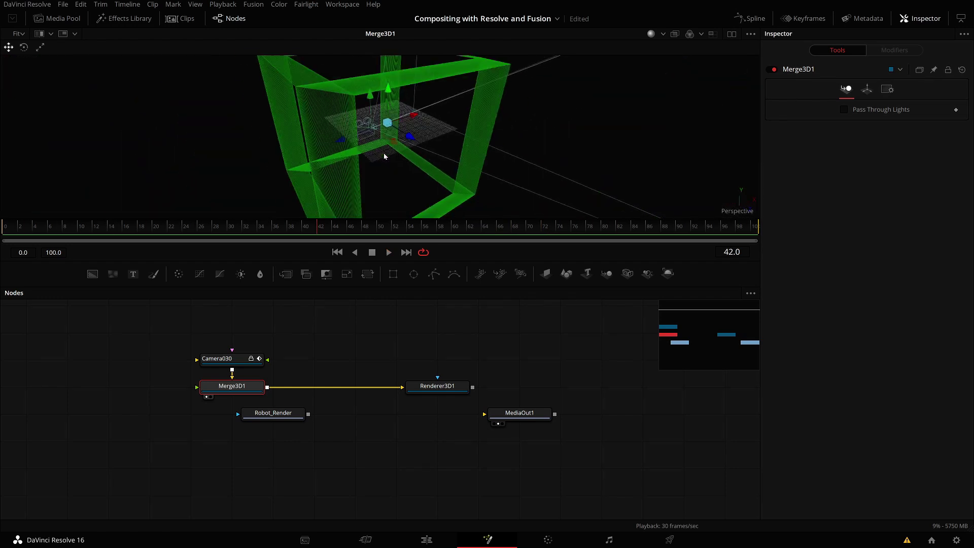
drag(461, 94, 310, 109)
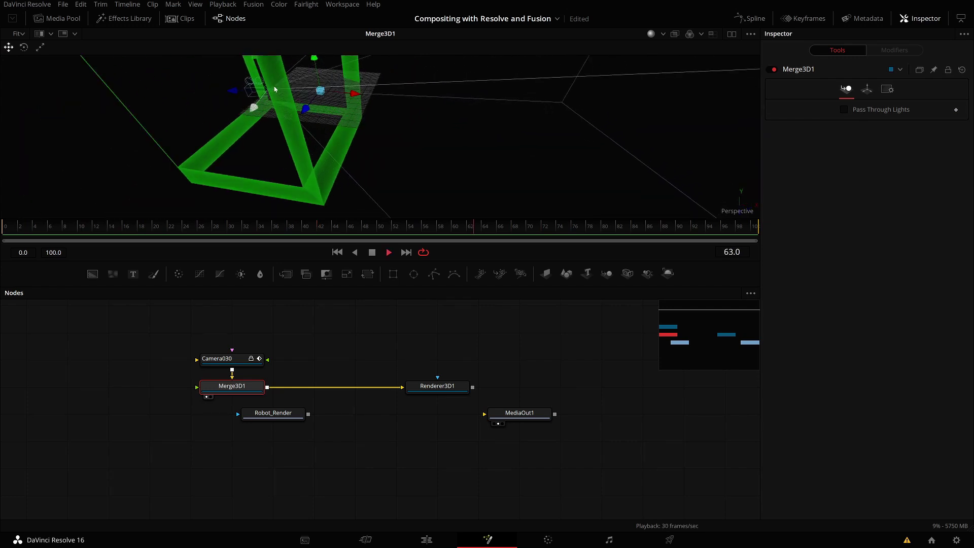